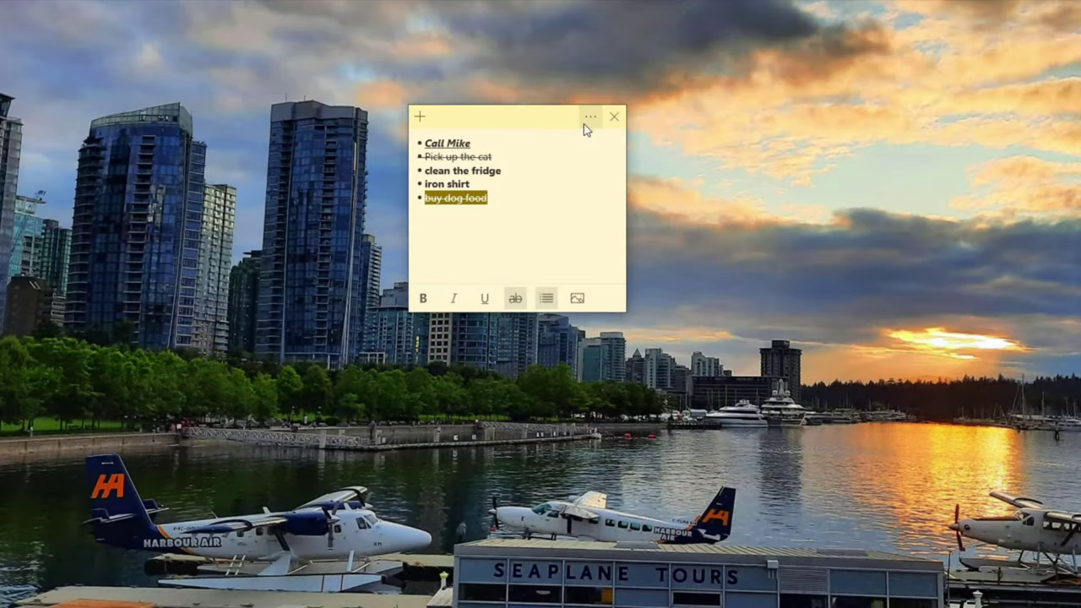
Recolour the to-do list note green using the swatch in its ... menu
left_click(585, 120)
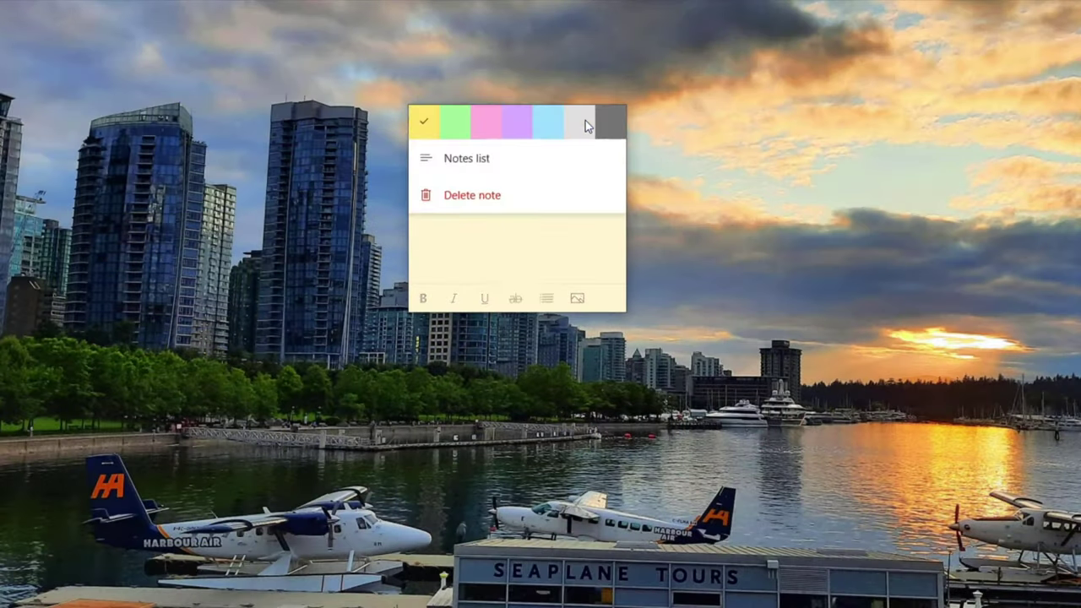
left_click(456, 134)
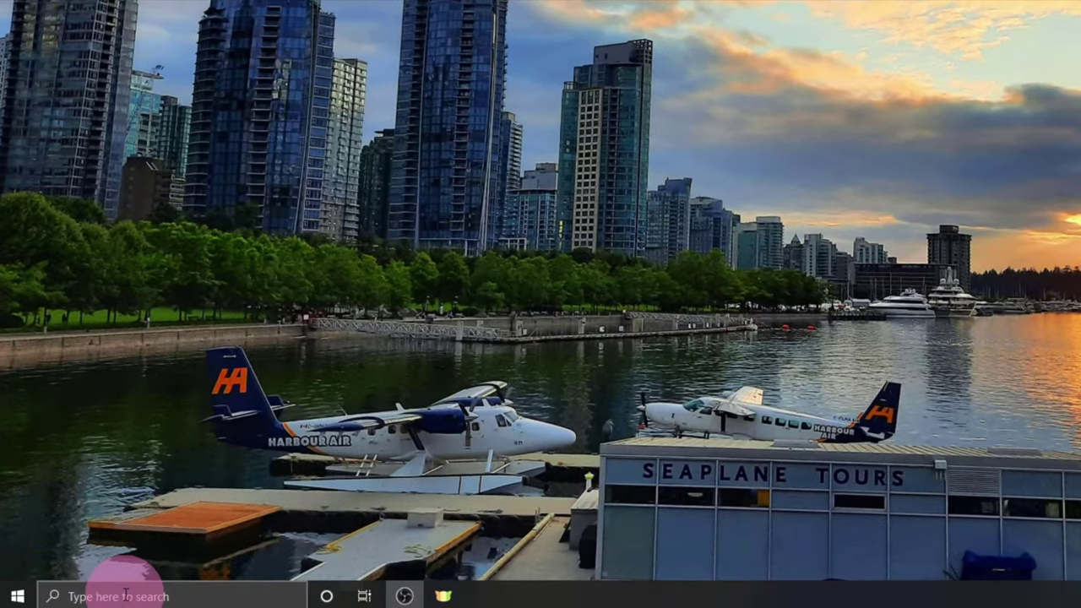
Search Windows for 'microf' and launch Microsoft Store from the Best match result
left_click(125, 597)
type("micro")
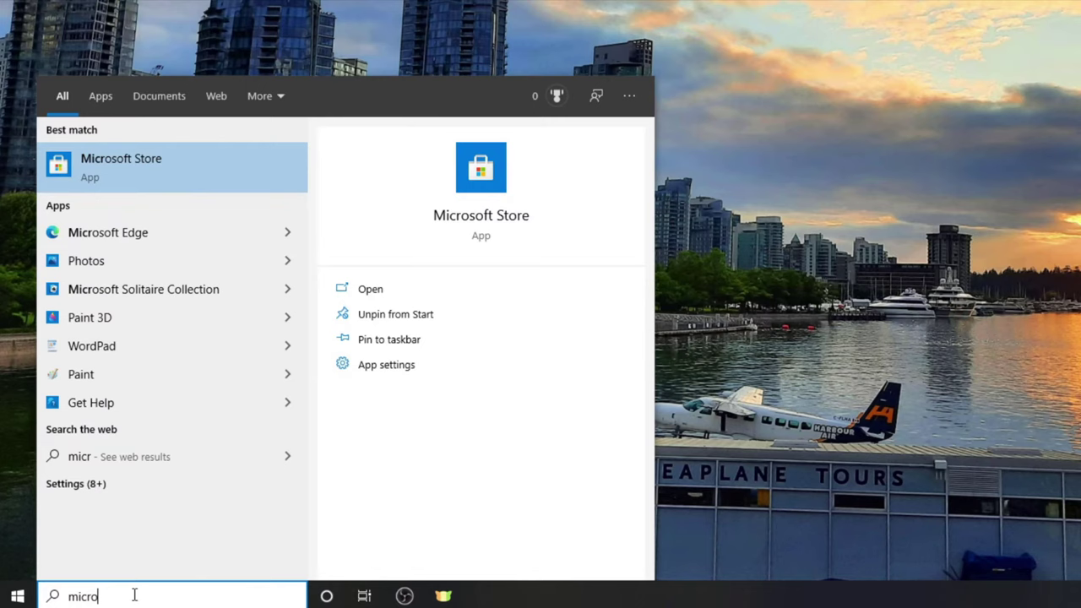
type("f")
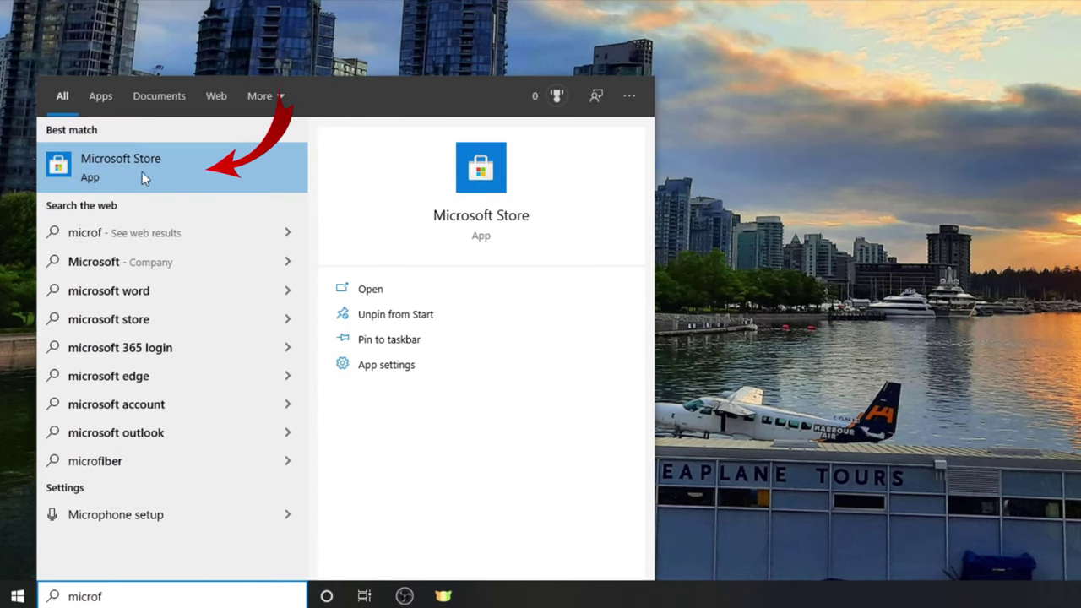
left_click(186, 172)
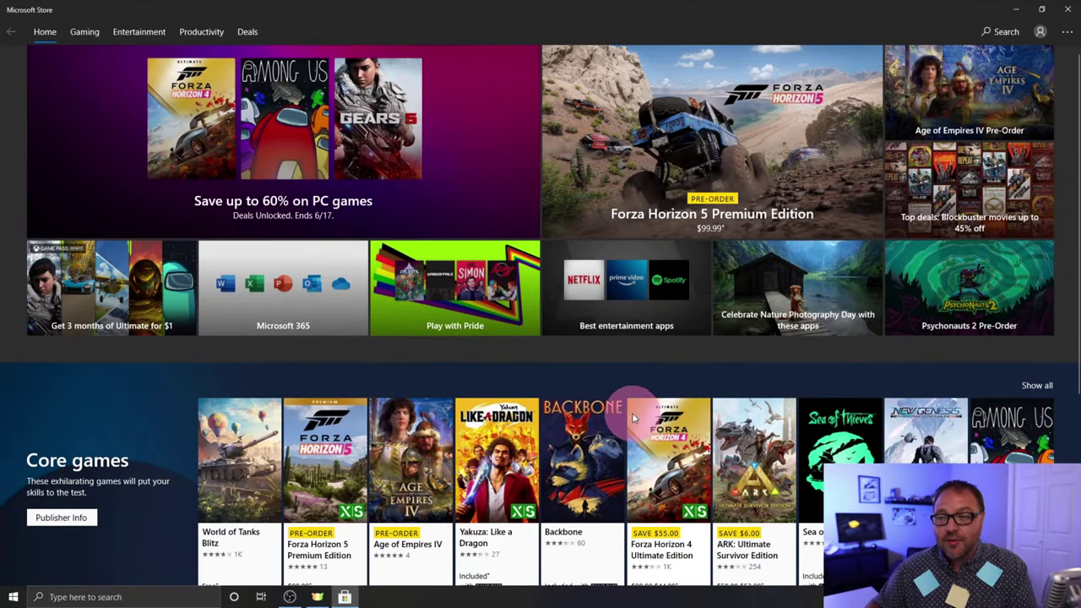
Search the Store for 'sticky not' and install Microsoft Sticky Notes from its app page
left_click(999, 34)
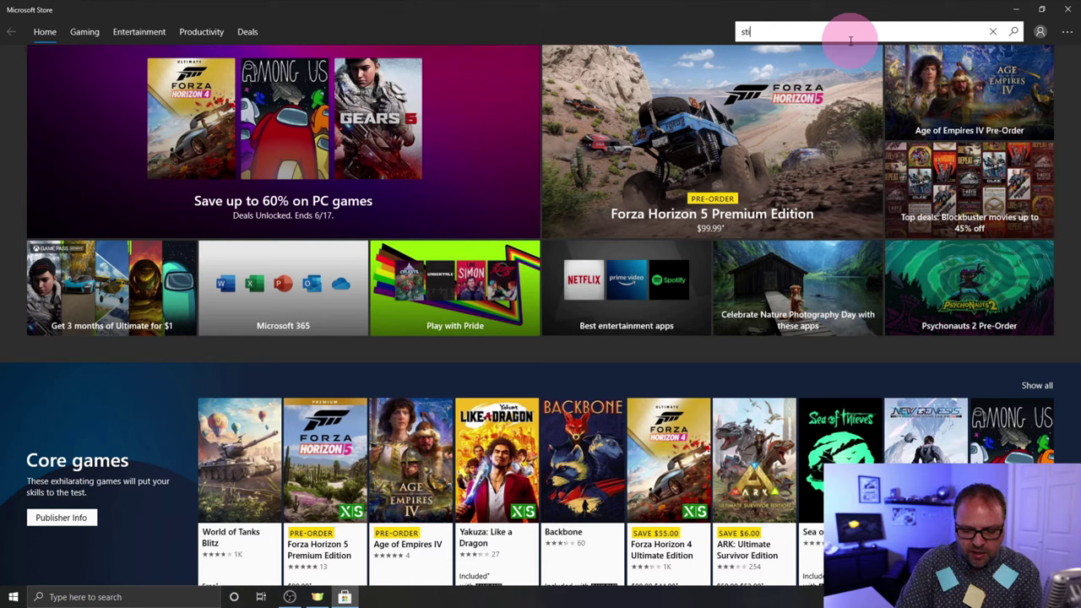
type("sticky notes")
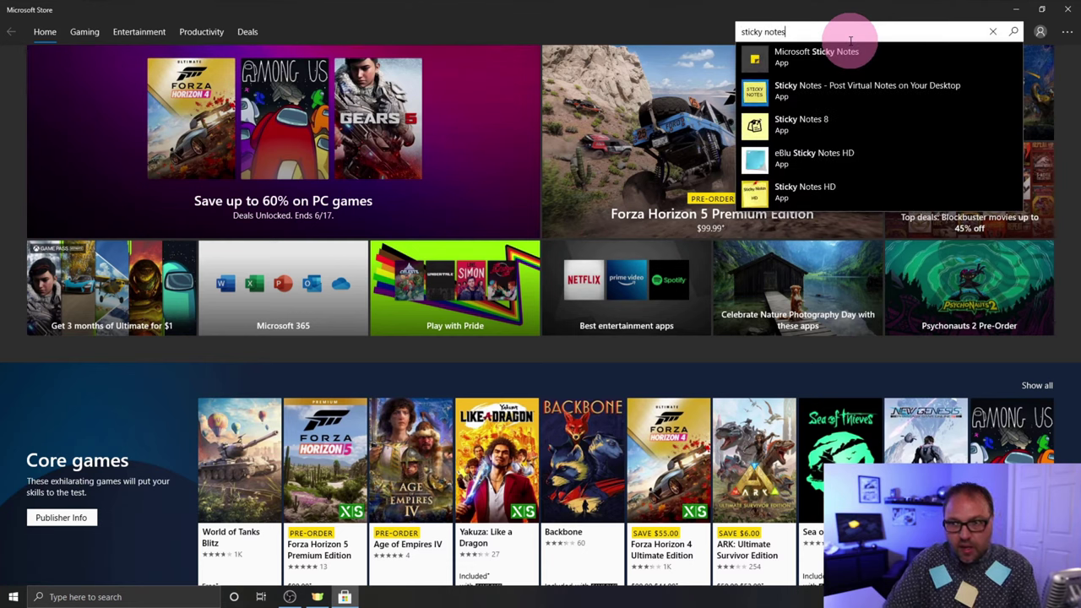
key("Return")
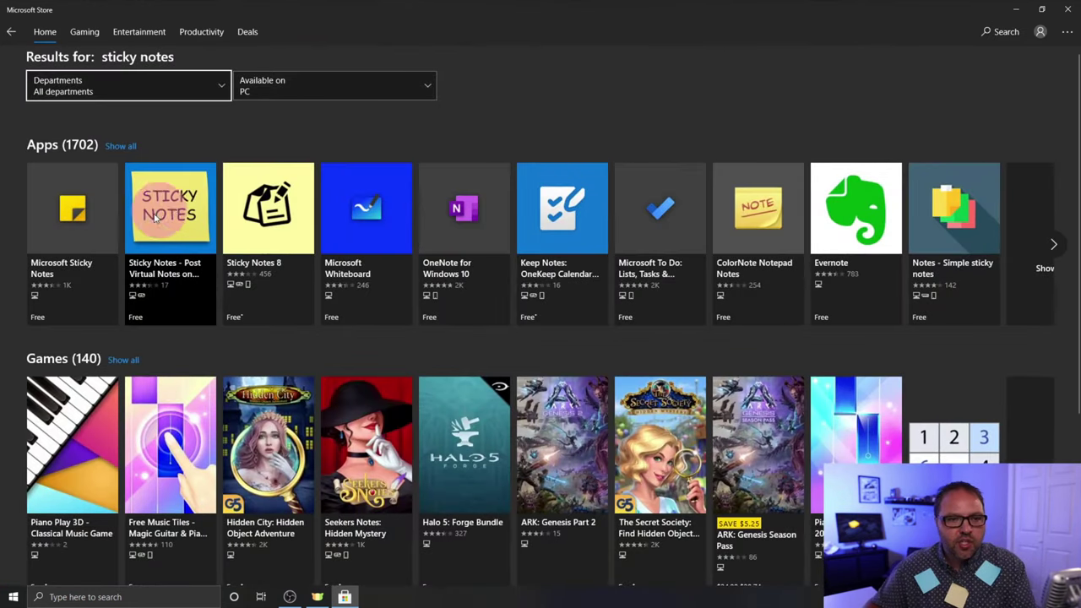
left_click(81, 240)
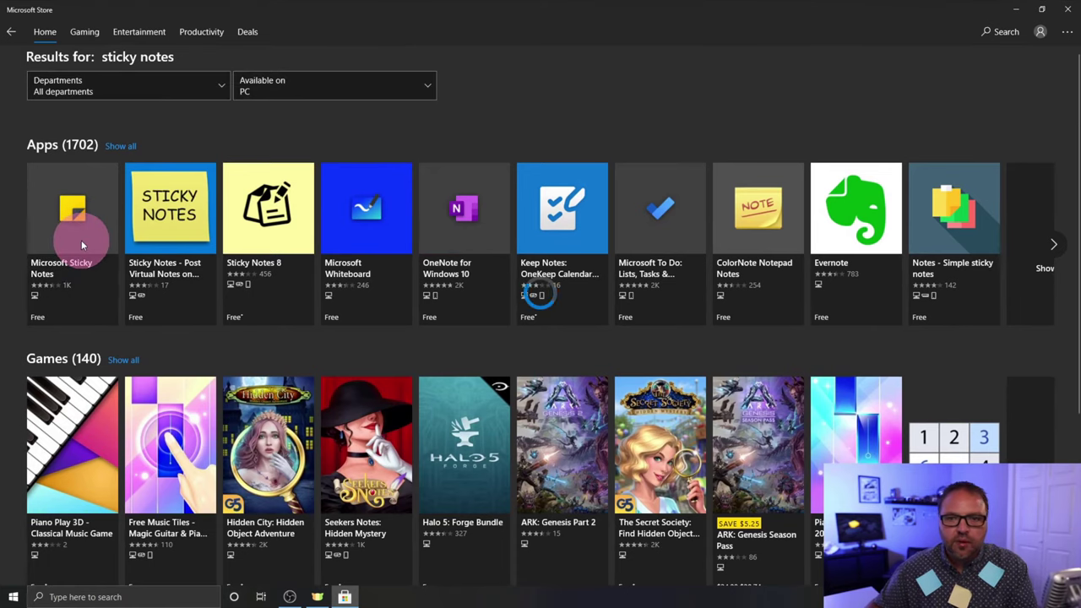
left_click(81, 245)
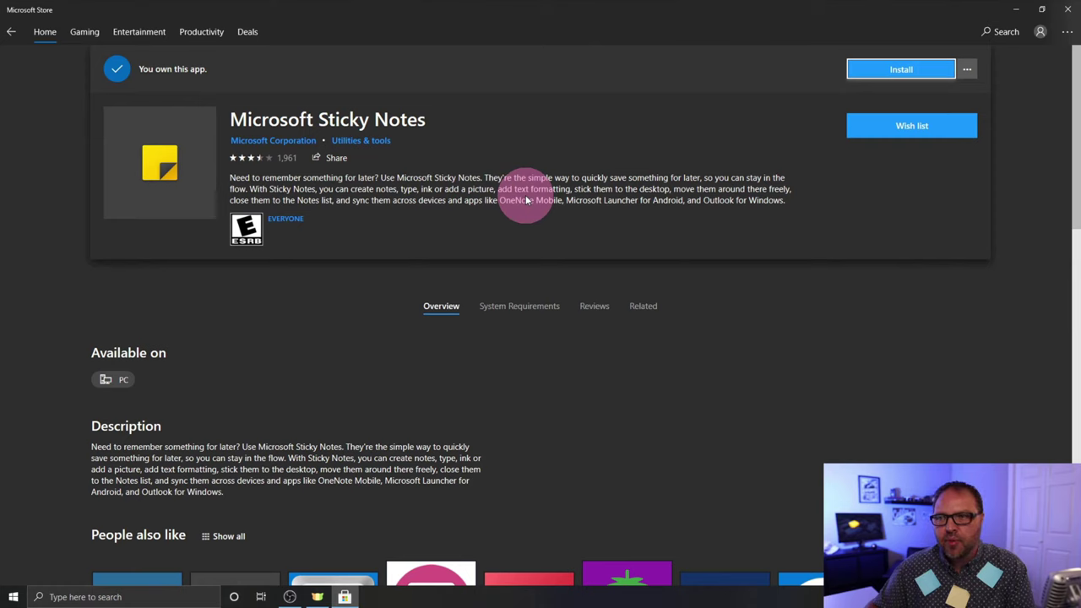
left_click(907, 77)
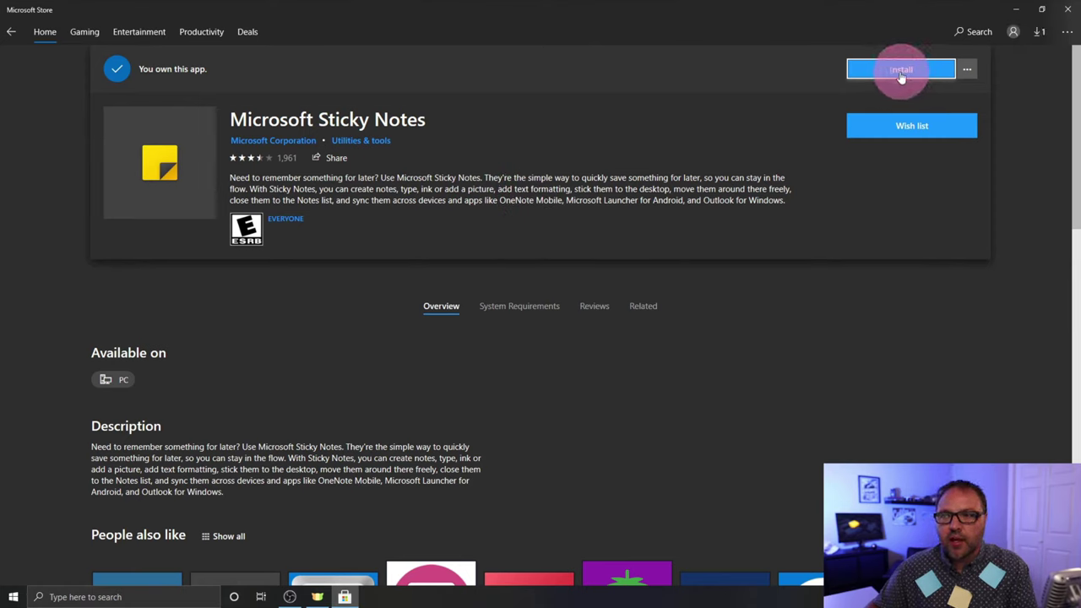
left_click(897, 77)
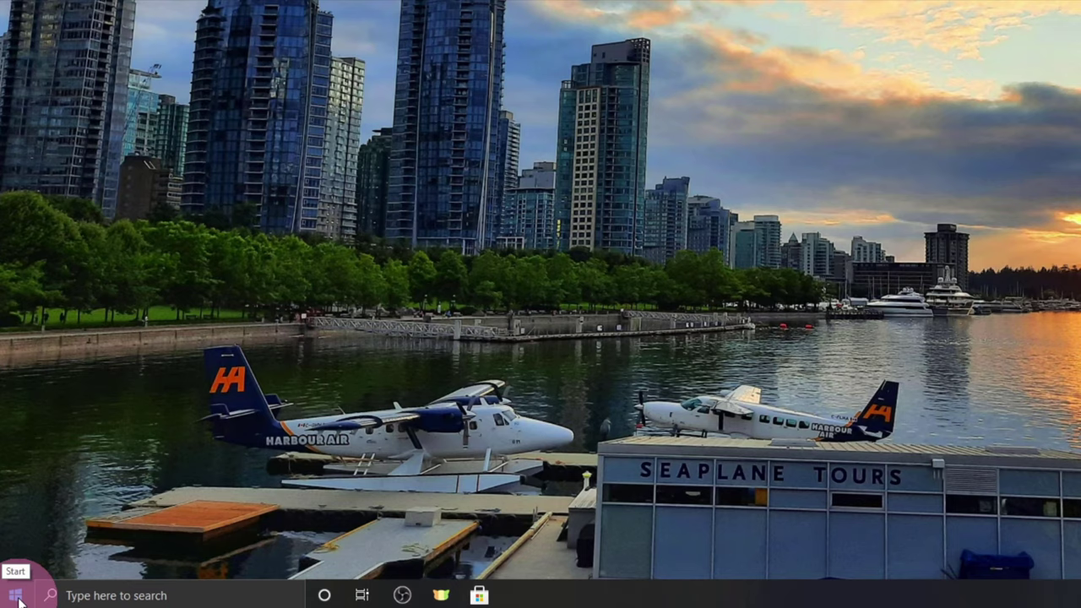
Find Sticky Notes in the Start menu app list and pin it via More > Pin to taskbar
left_click(20, 603)
scroll(185, 400, "down", 2)
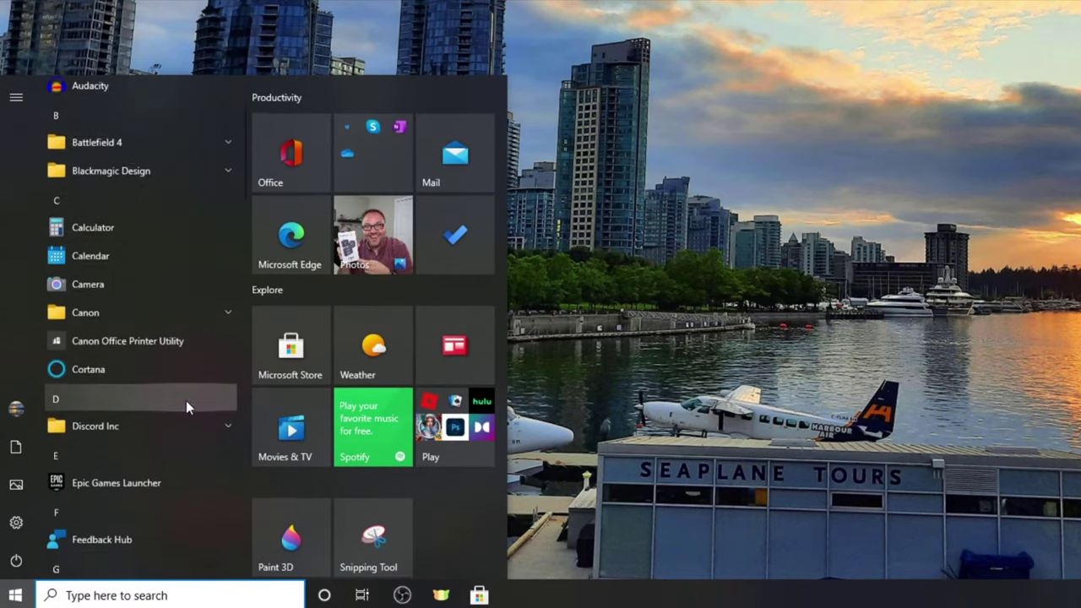
scroll(186, 401, "down", 8)
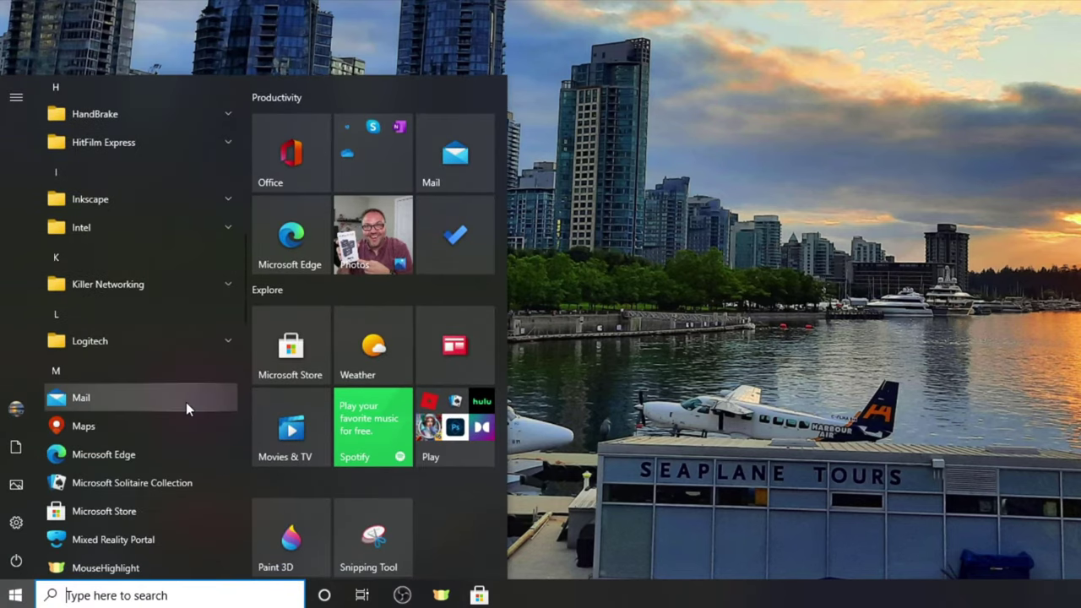
scroll(185, 402, "down", 8)
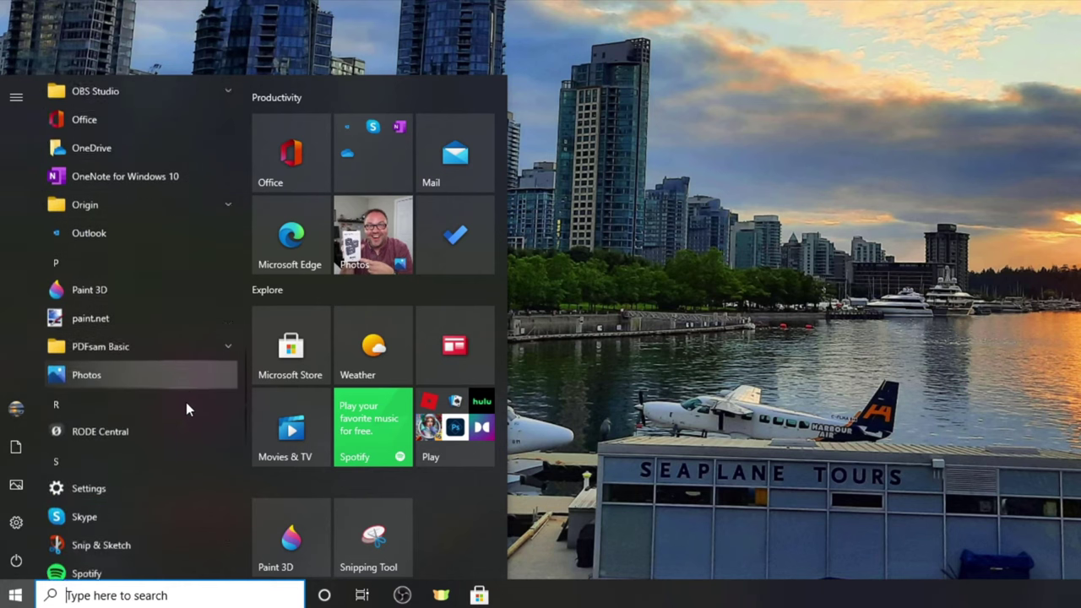
scroll(186, 402, "down", 4)
scroll(134, 445, "down", 2)
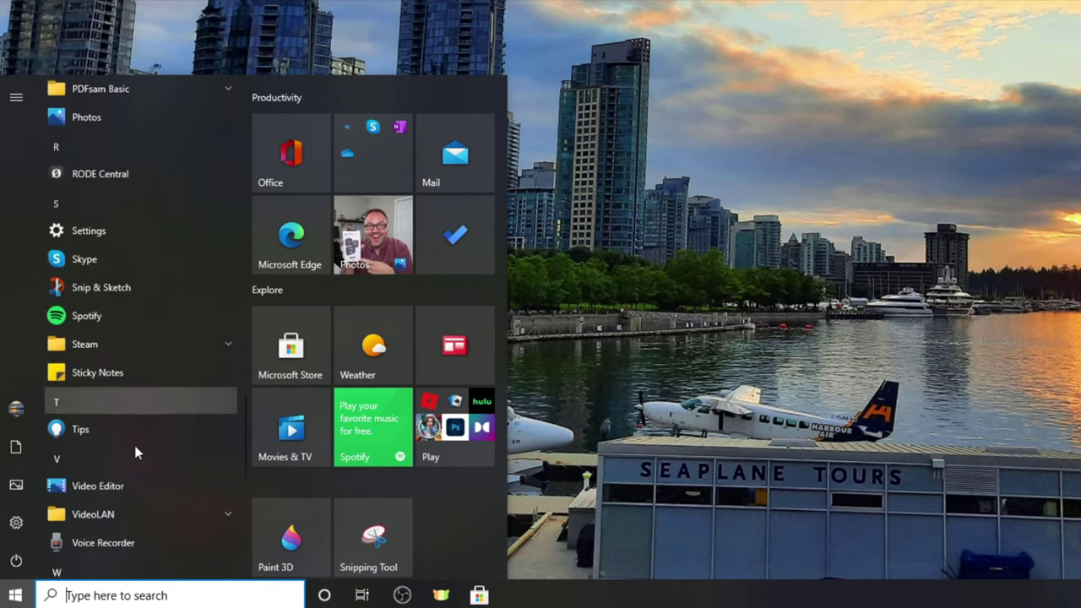
right_click(160, 373)
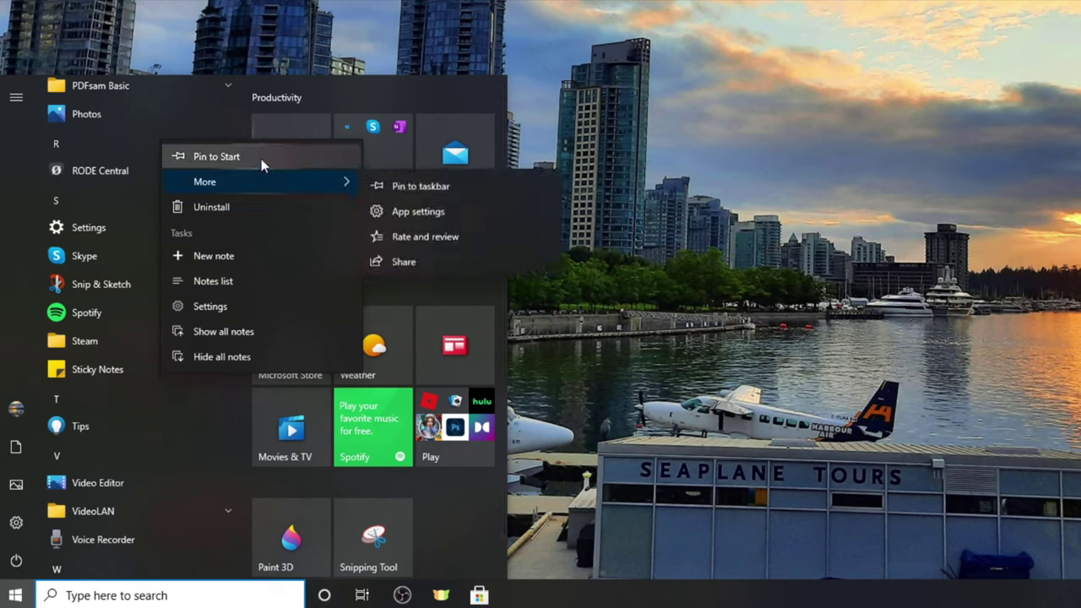
mouse_move(251, 184)
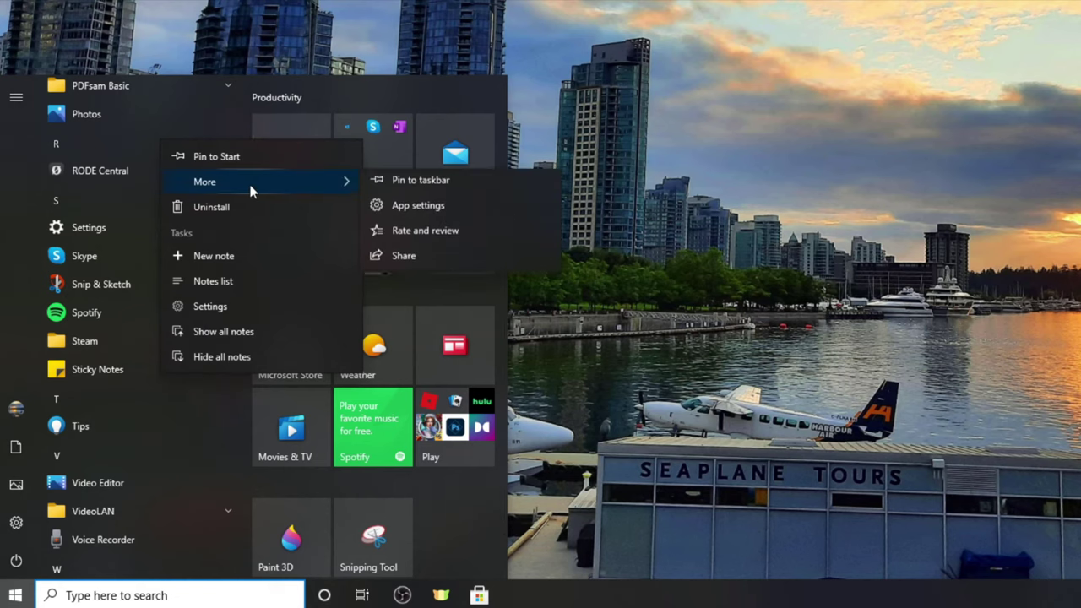
left_click(437, 188)
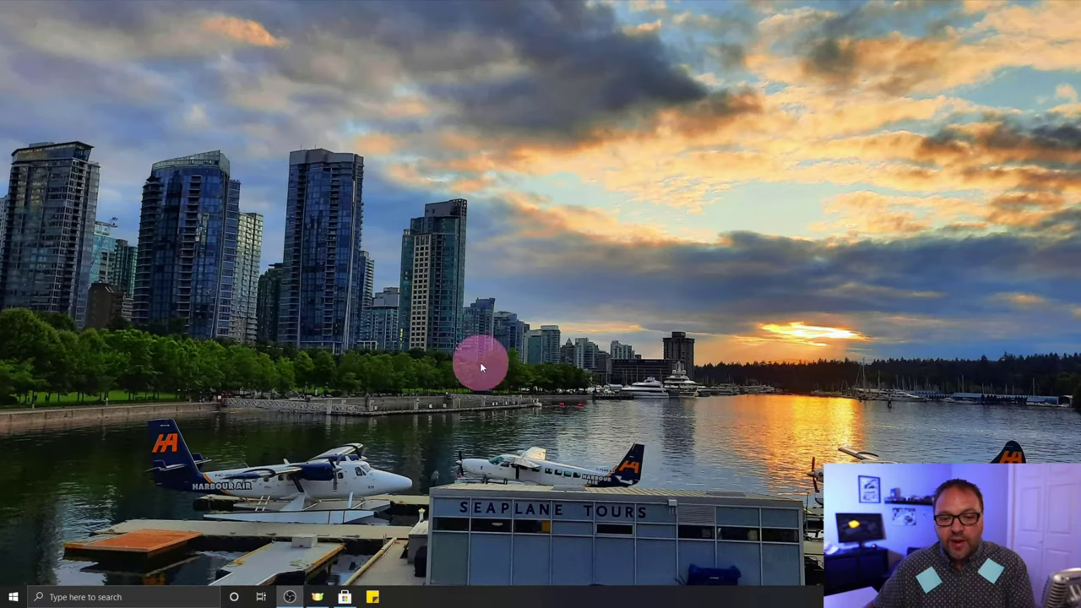
Launch Sticky Notes from the taskbar, close the notes list, then reposition the blank note and double its size
left_click(374, 598)
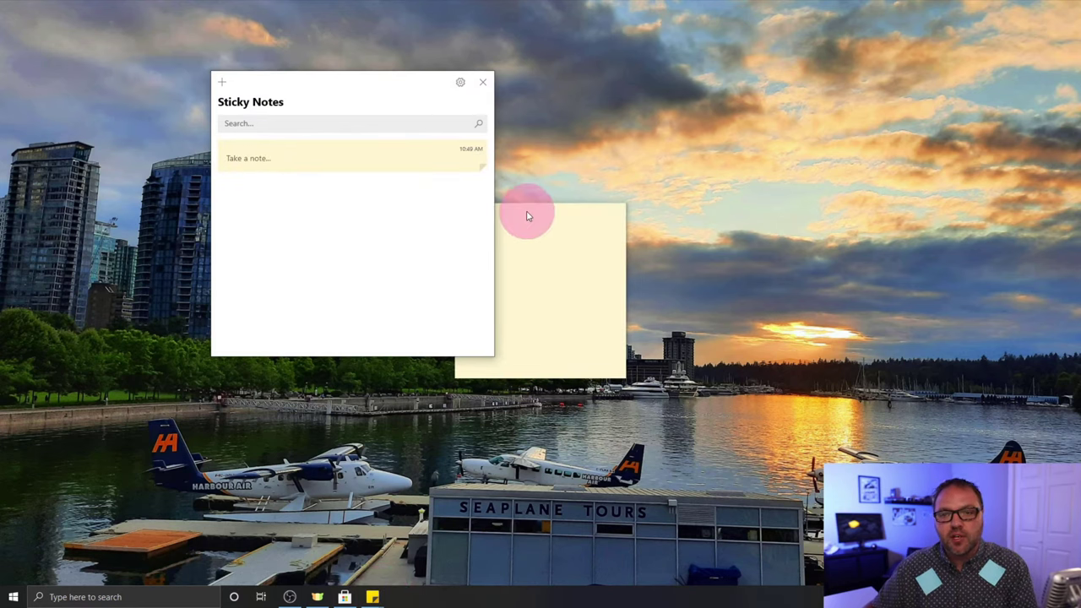
left_click_drag(526, 212, 613, 163)
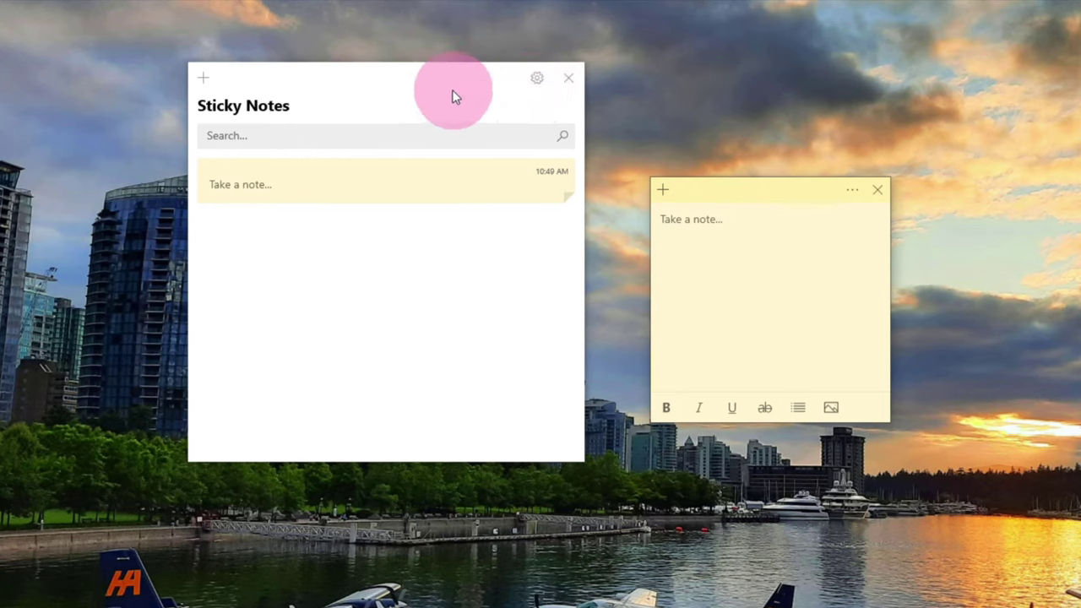
left_click(566, 78)
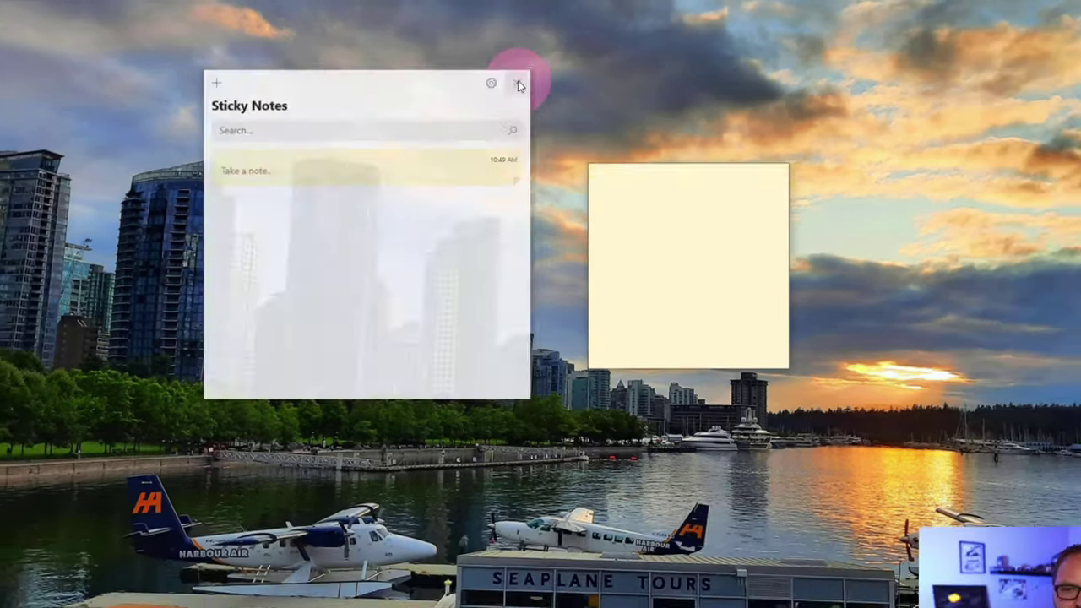
left_click_drag(594, 160, 498, 78)
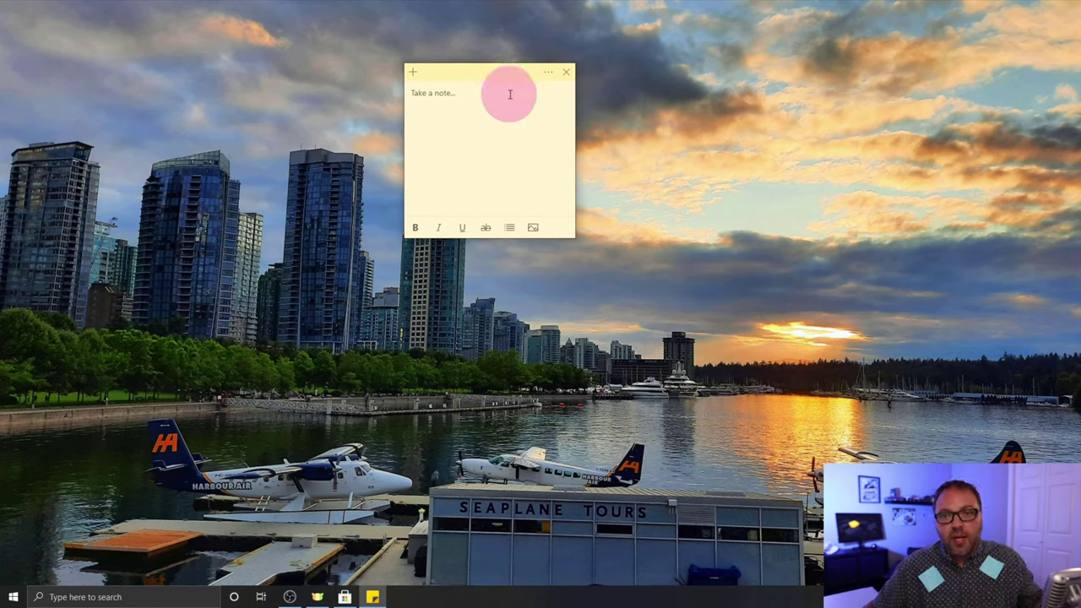
left_click_drag(502, 76, 473, 92)
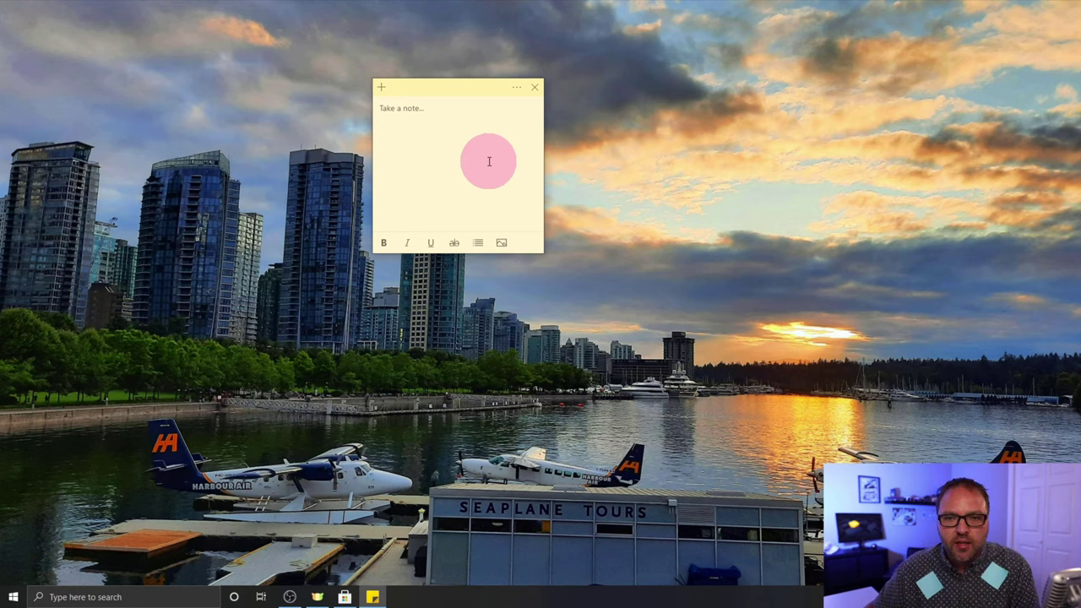
left_click_drag(544, 252, 625, 289)
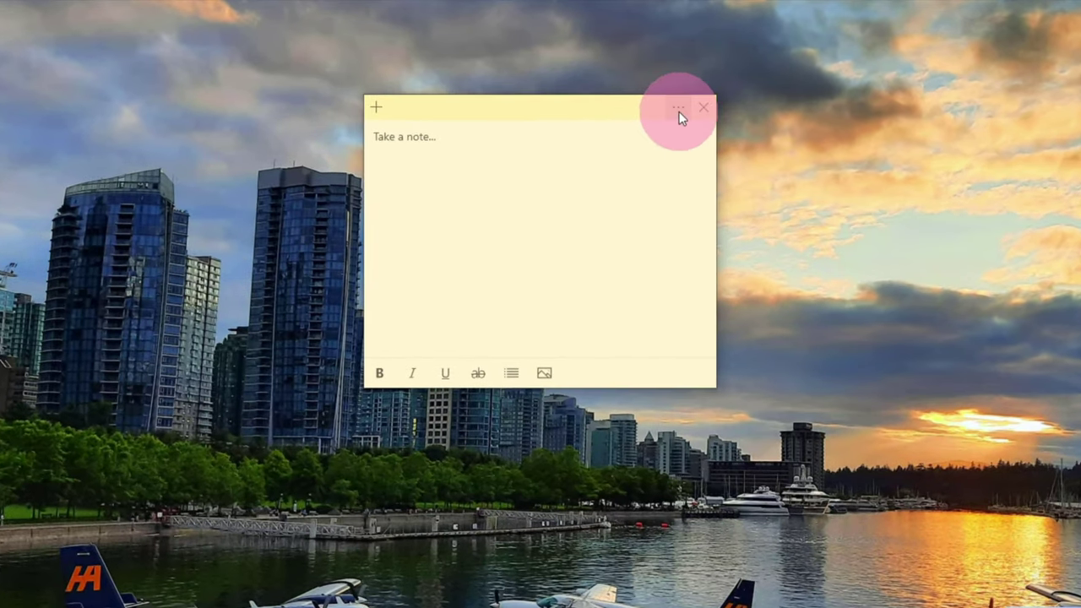
Make the blank note green and write the call reminder, 'Pick up the cat' and 'clean the fridge'
left_click(679, 112)
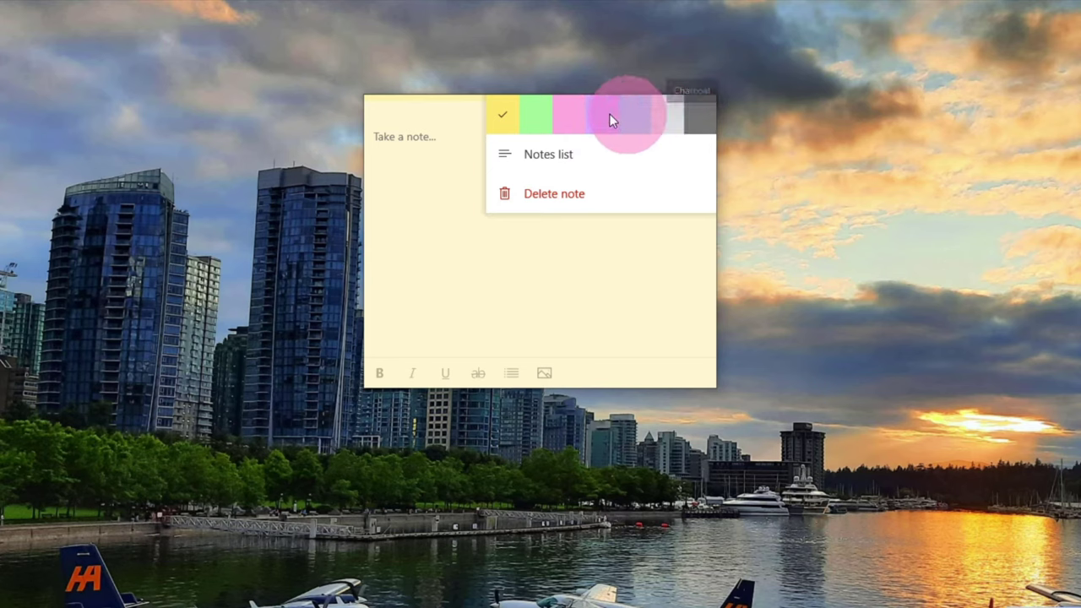
left_click(543, 117)
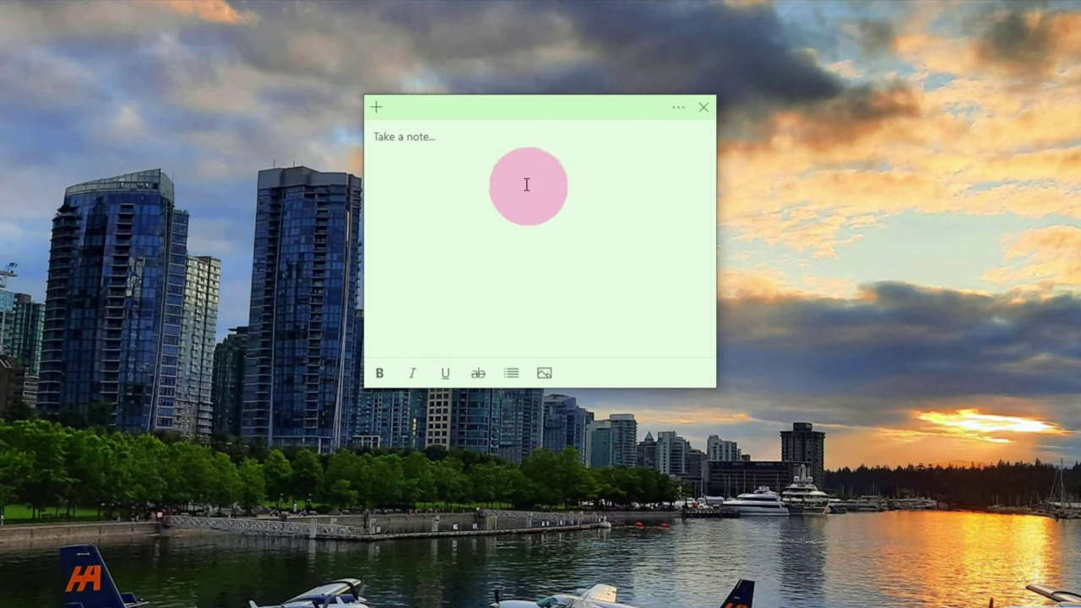
left_click(427, 139)
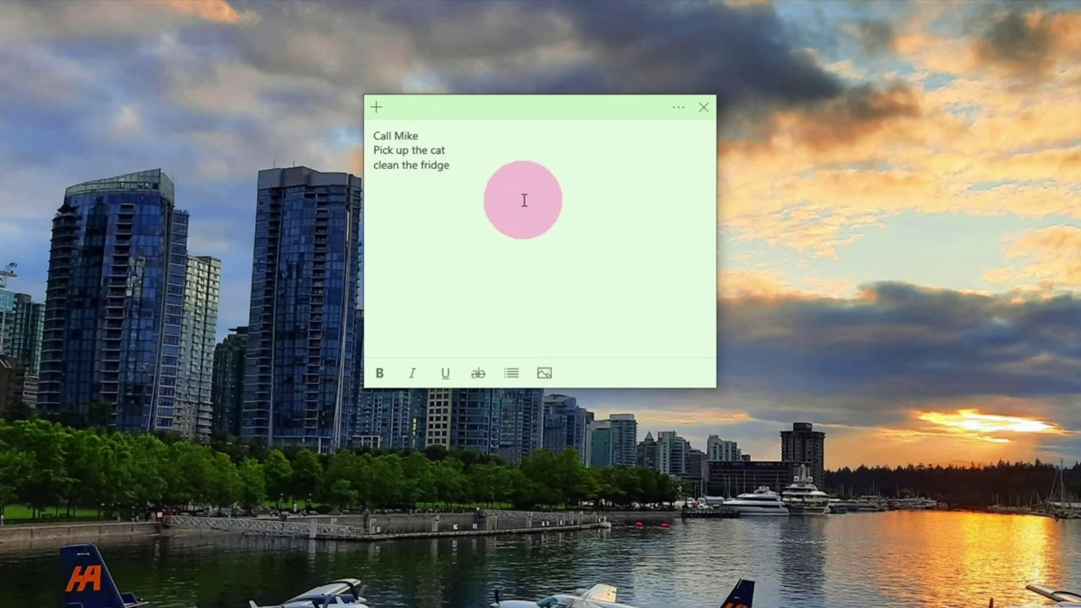
Turn the three to-do lines into a bulleted list
left_click_drag(465, 167, 384, 143)
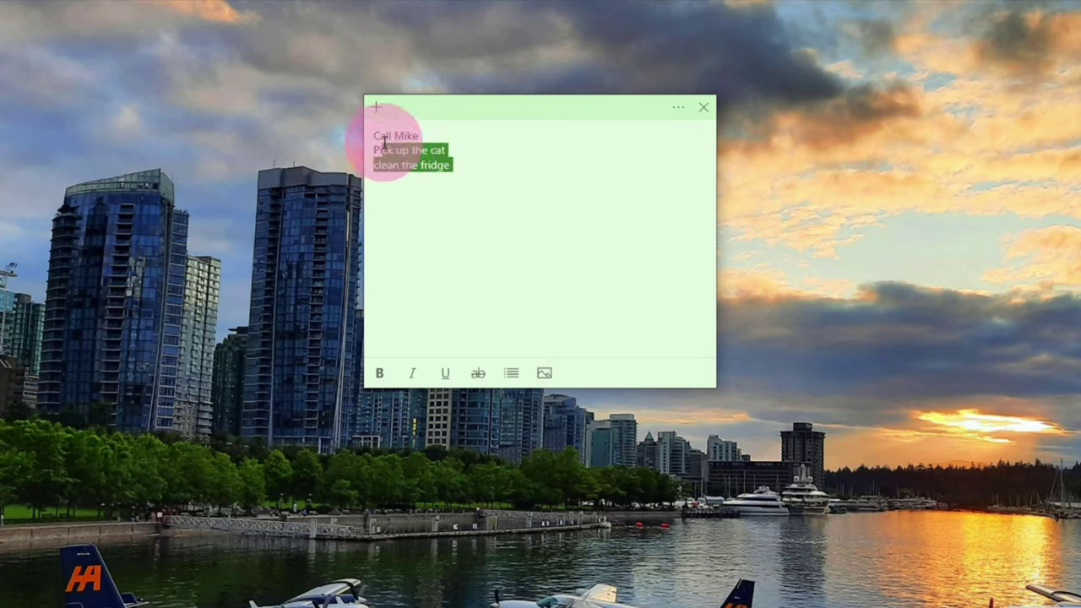
left_click(513, 380)
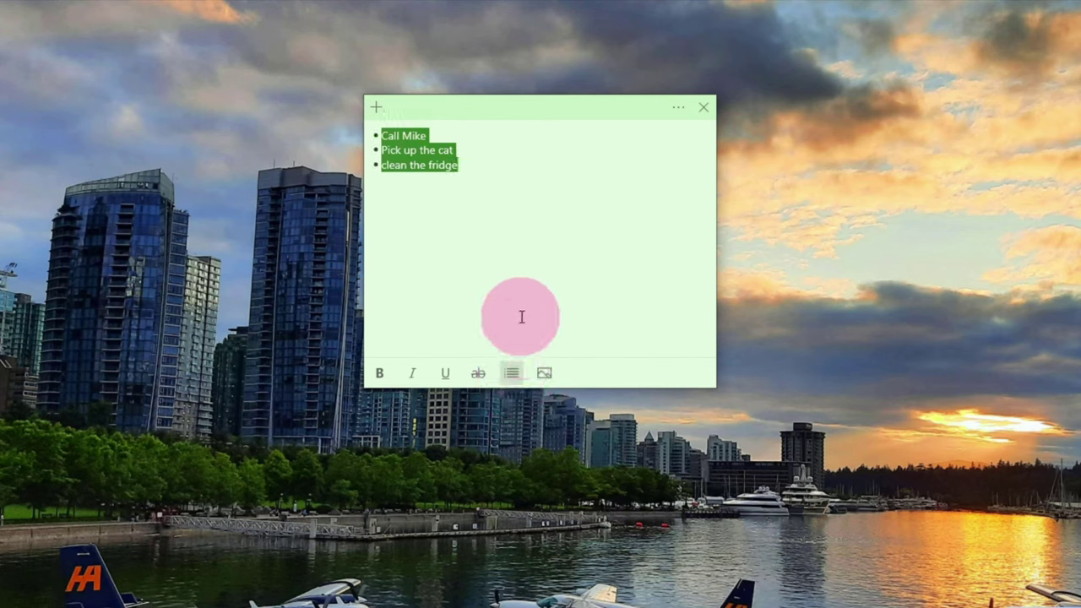
left_click(544, 246)
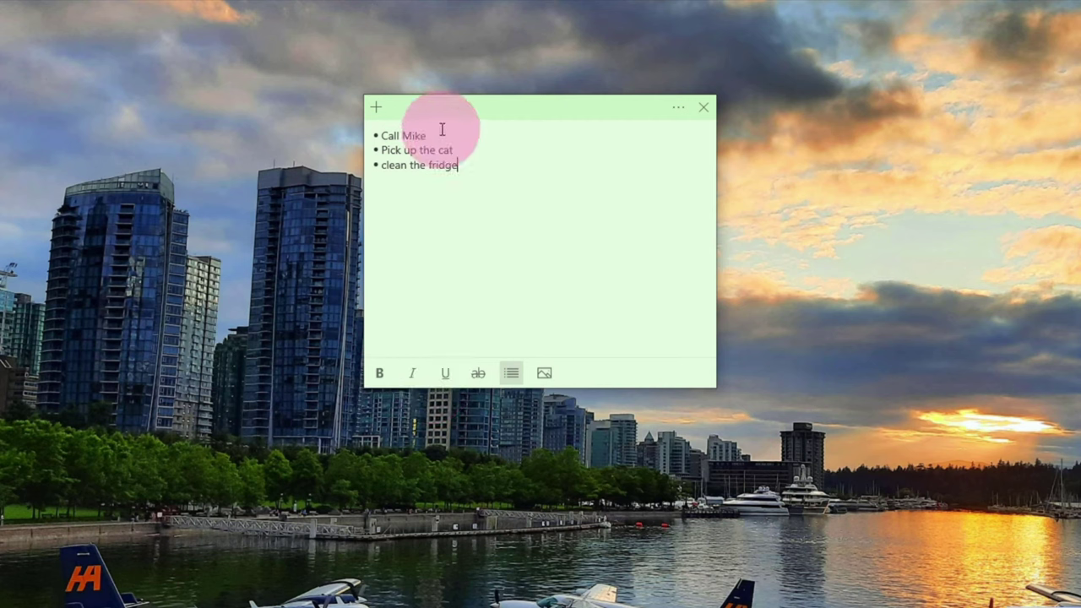
Italicise and underline the call reminder, and strike through 'Pick up the cat'
left_click_drag(428, 137, 379, 138)
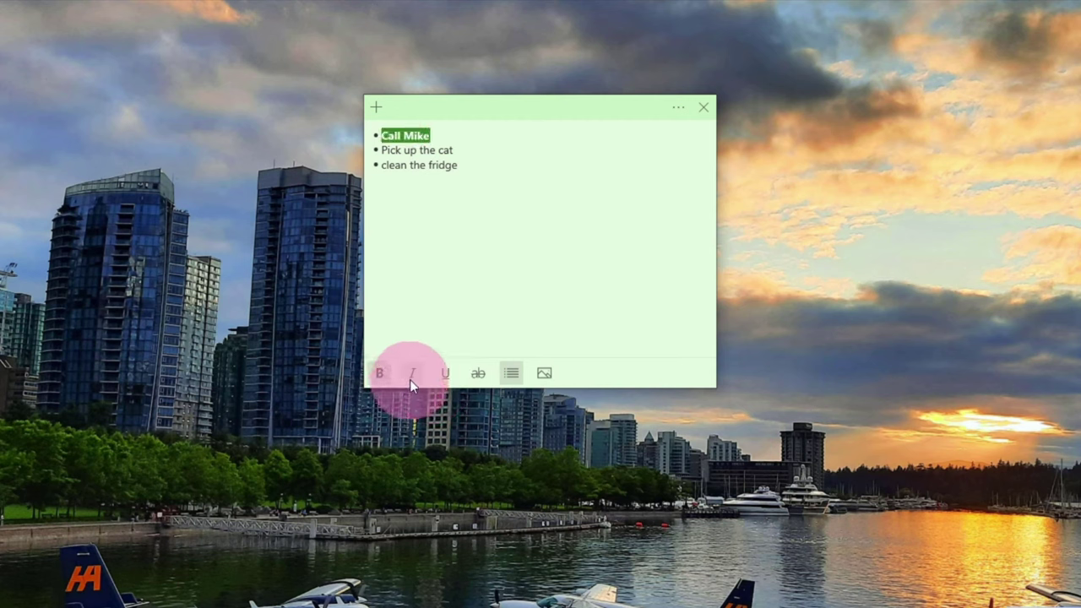
left_click(409, 380)
left_click(519, 229)
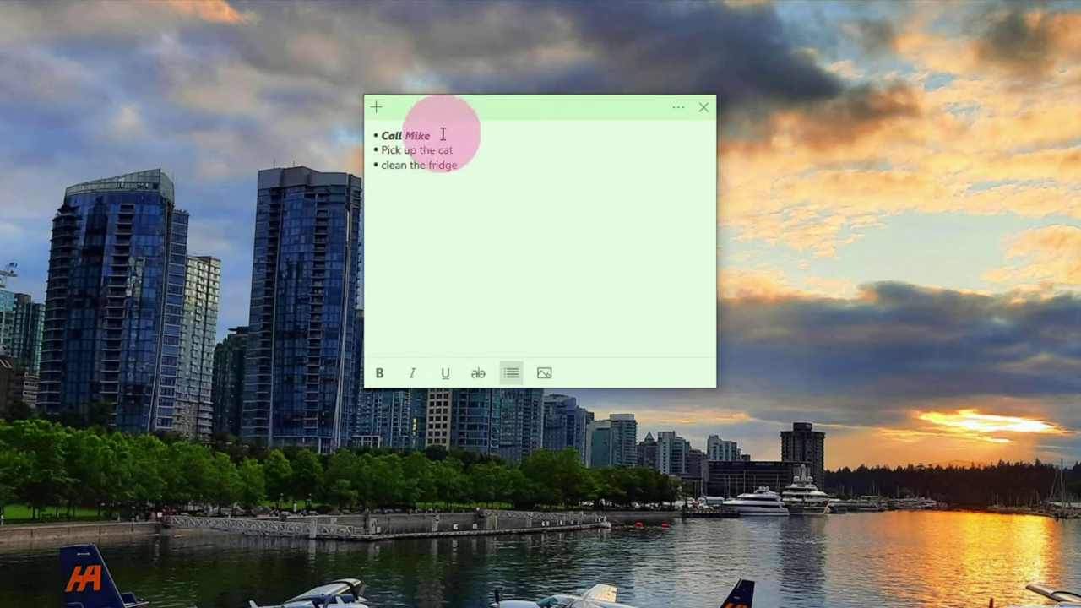
left_click_drag(441, 135, 380, 136)
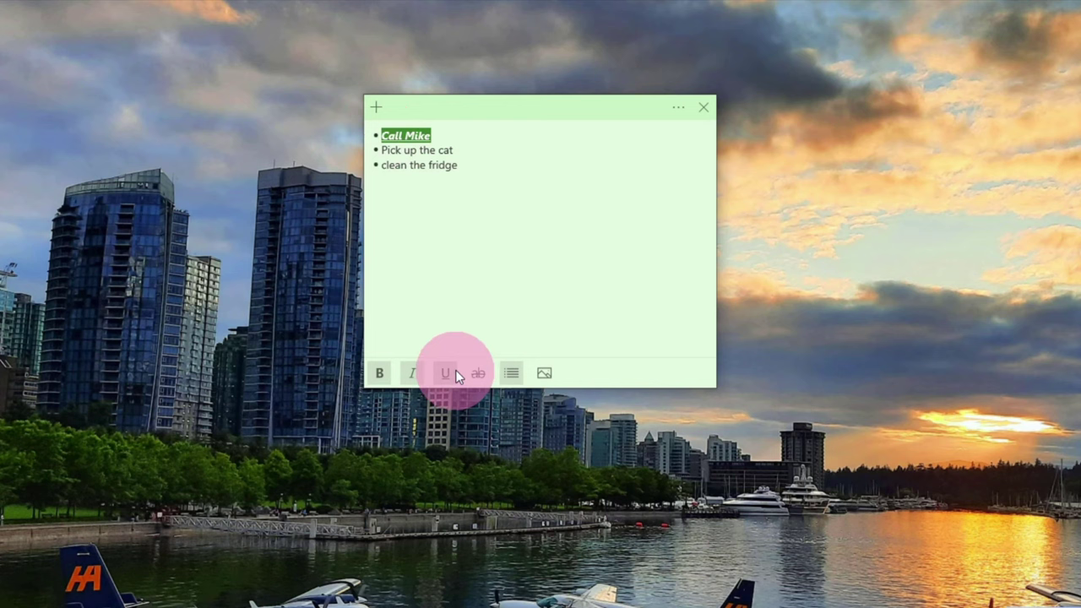
left_click(455, 373)
left_click(538, 265)
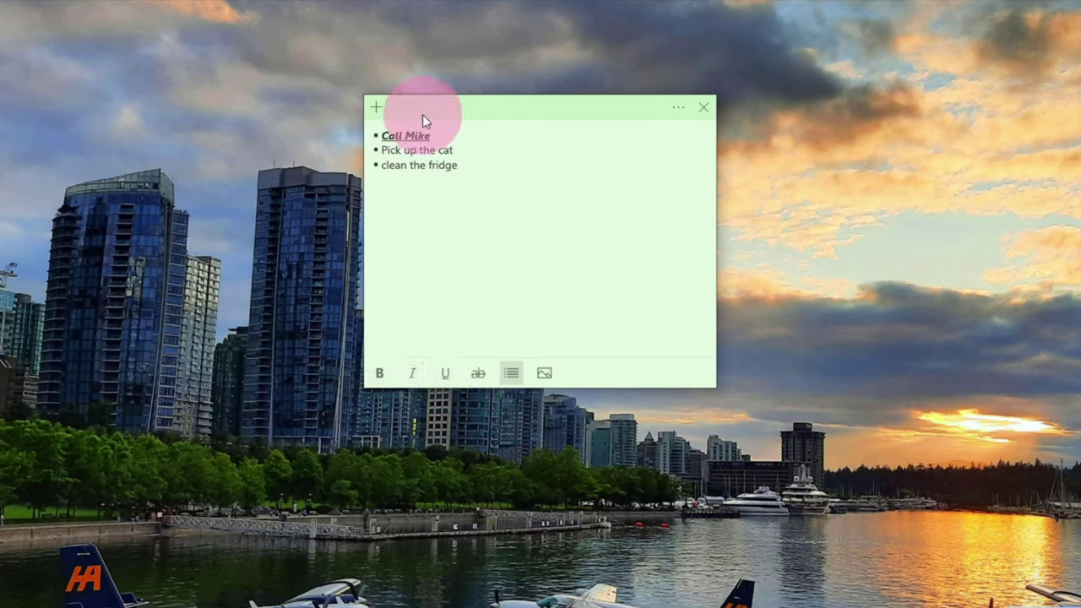
left_click_drag(469, 151, 382, 150)
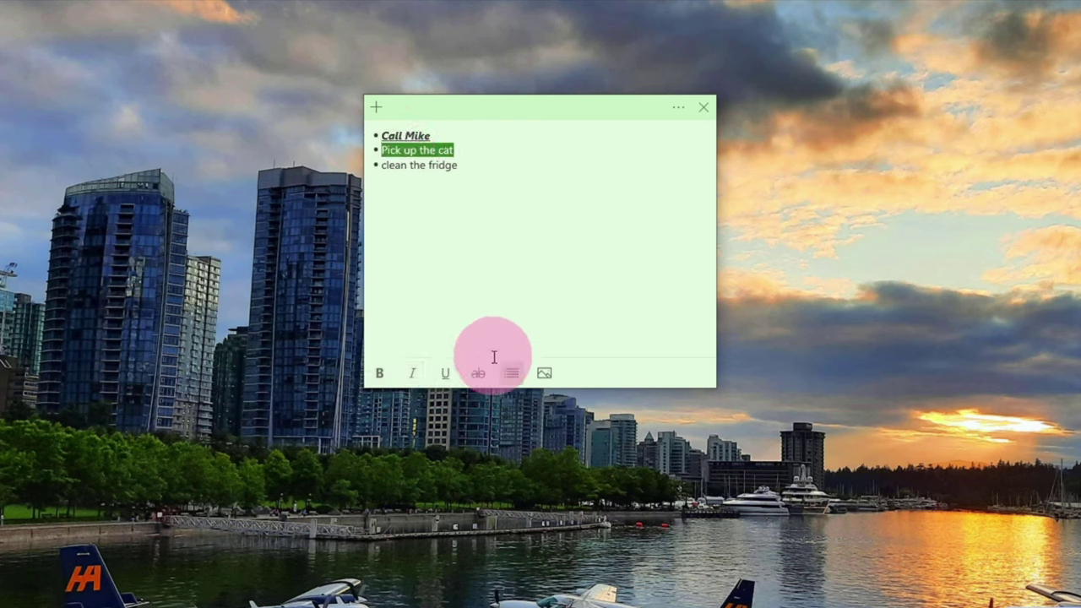
left_click(585, 217)
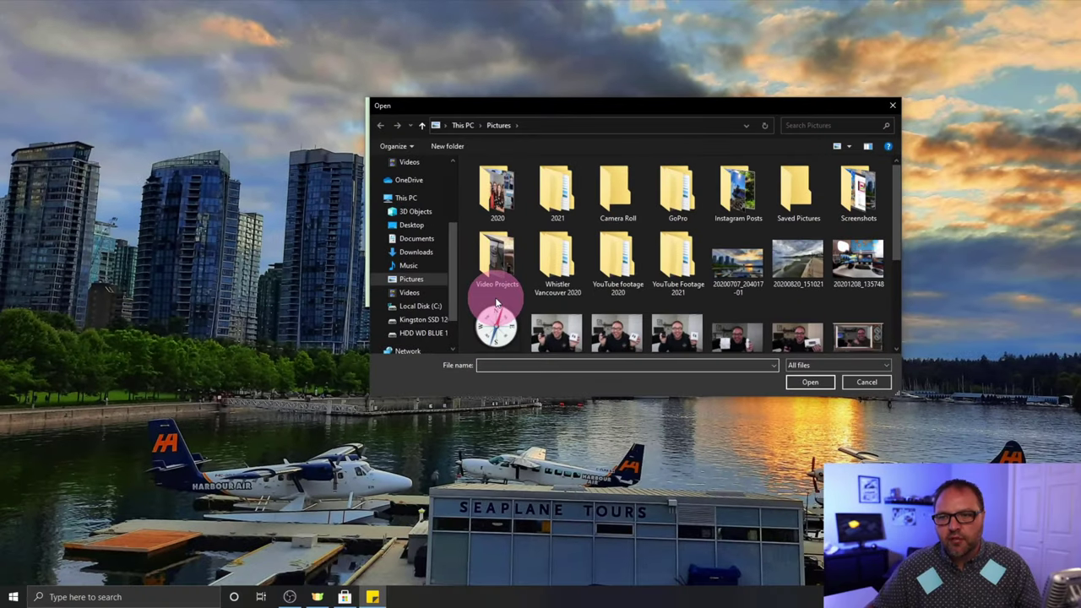
Insert photo 20200820_151021, then enlarge the note and move it toward the upper left
left_click(798, 267)
left_click(808, 381)
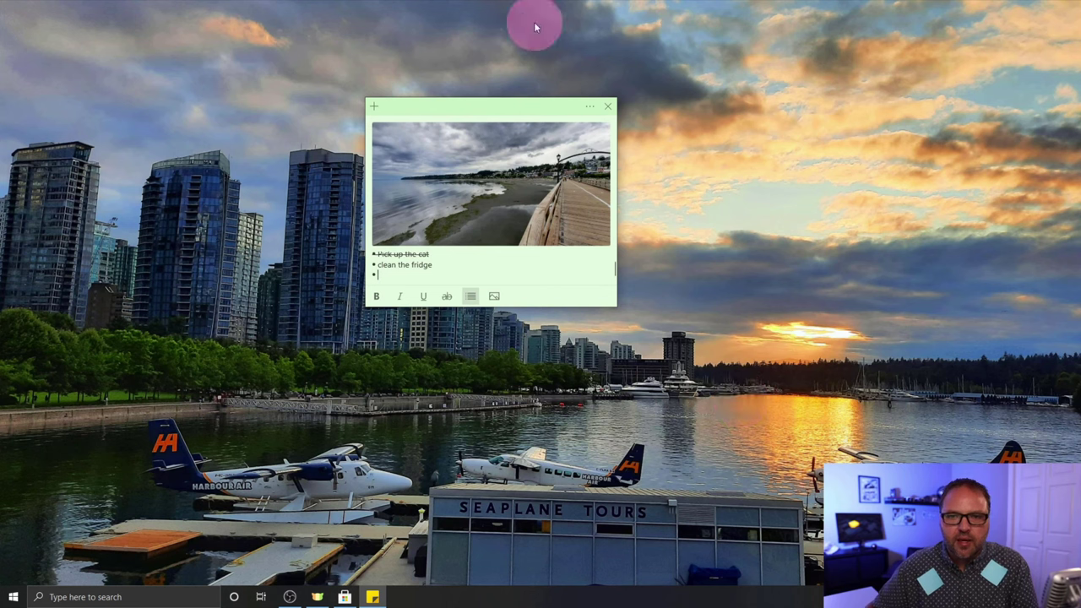
left_click_drag(616, 307, 745, 421)
left_click_drag(571, 107, 542, 64)
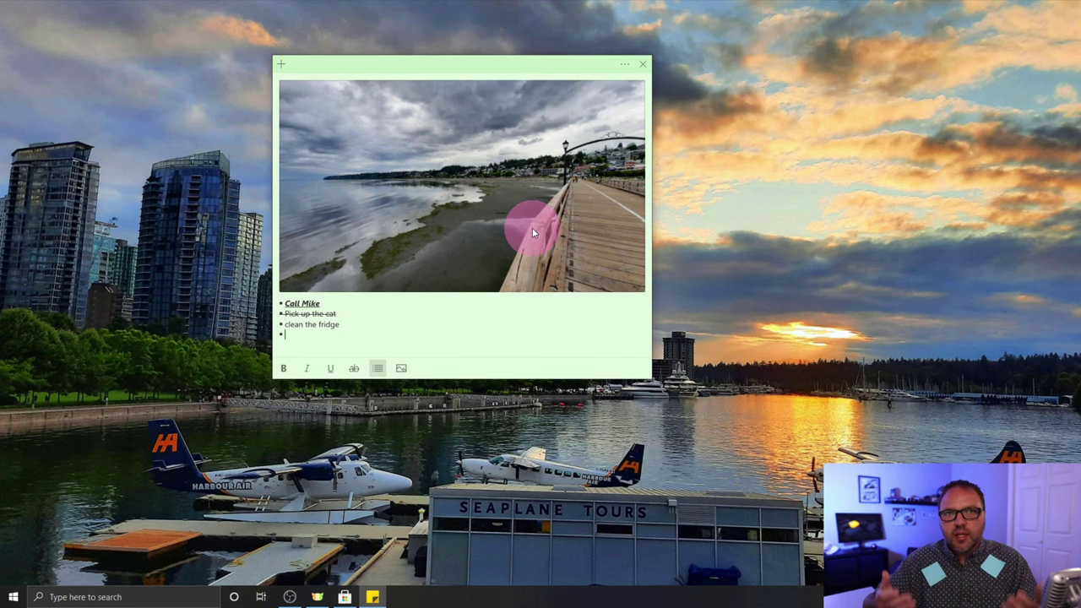